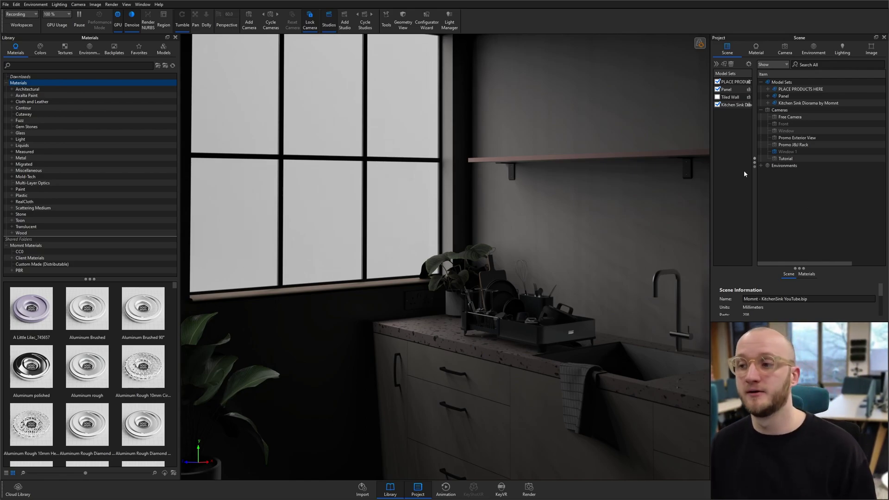
- Show the Startup environment's Settings: brightness 1, contrast 1, size 10000 mm and rotation
{"action": "left_click", "coordinate": [813, 49]}
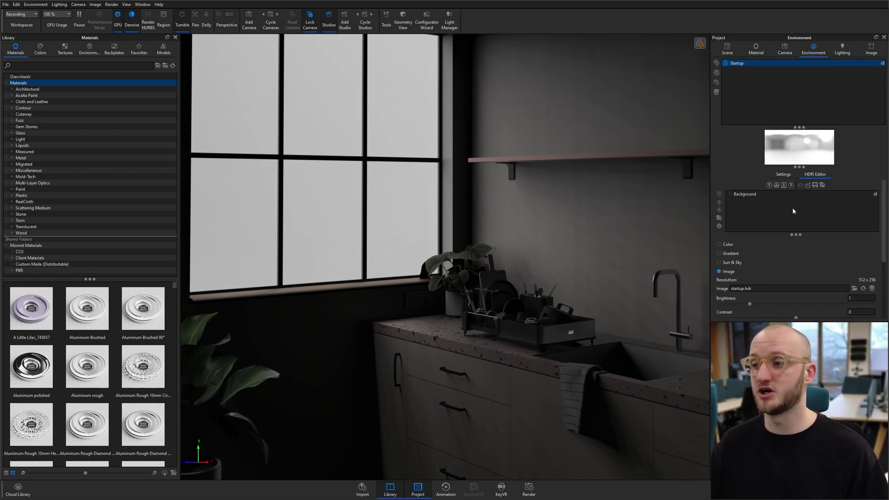
{"action": "left_click", "coordinate": [784, 175]}
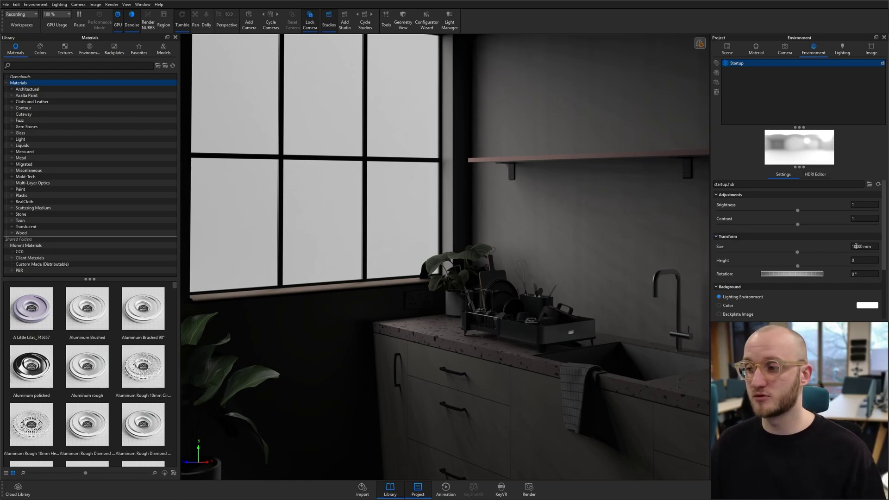
{"action": "scroll", "coordinate": [829, 199], "scroll_direction": "down", "scroll_amount": 3}
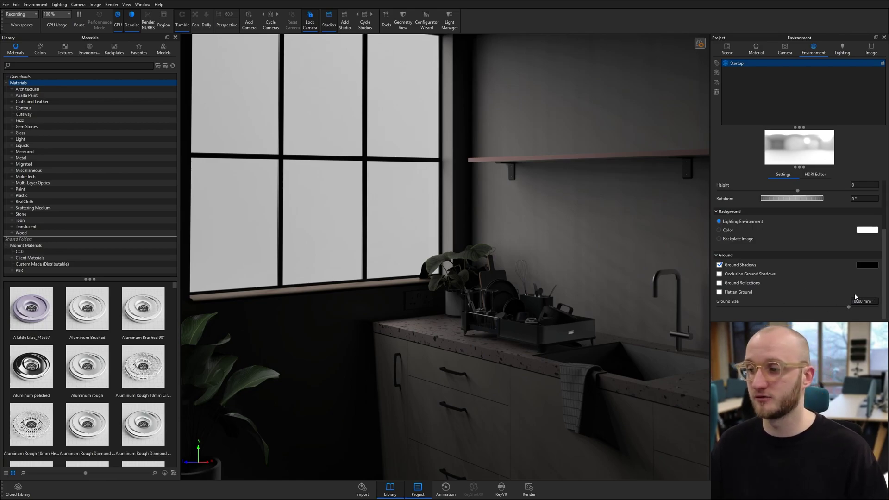
{"action": "scroll", "coordinate": [846, 300], "scroll_direction": "up", "scroll_amount": 3}
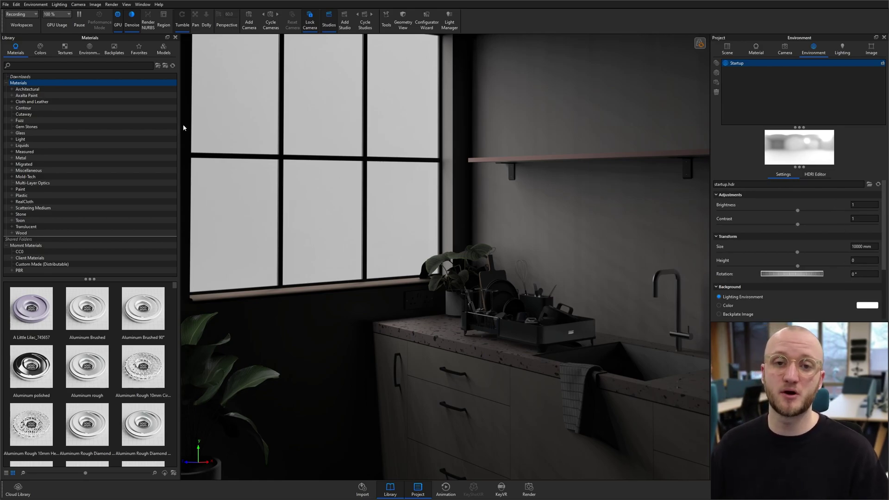
- Browse the library's environment folders from Interior to the Outdoor HDRIs
{"action": "left_click", "coordinate": [89, 48]}
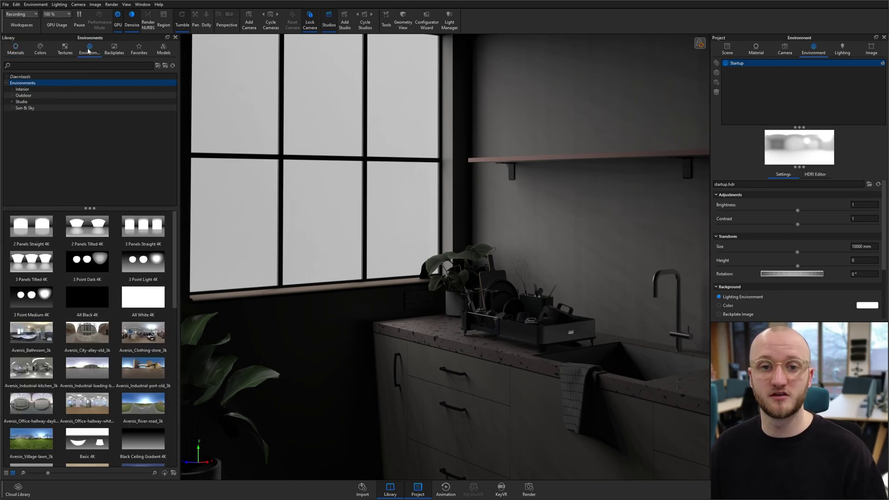
{"action": "left_click", "coordinate": [64, 90]}
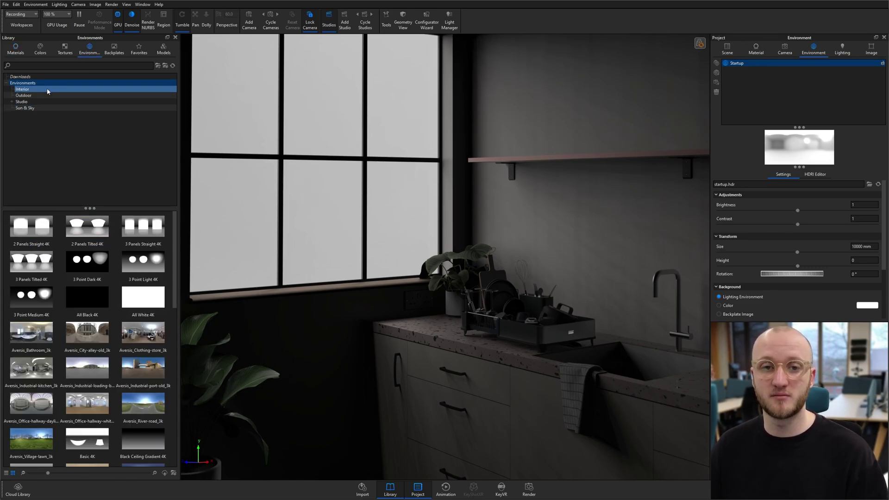
{"action": "left_click", "coordinate": [69, 95]}
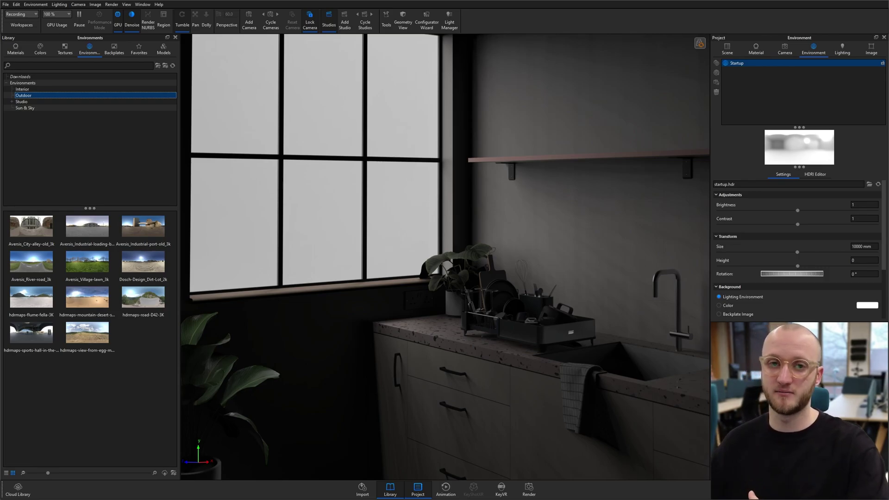
- Switch to Chrome, look over ambientCG, then return to the Poly Haven homepage
{"action": "key", "text": "super"}
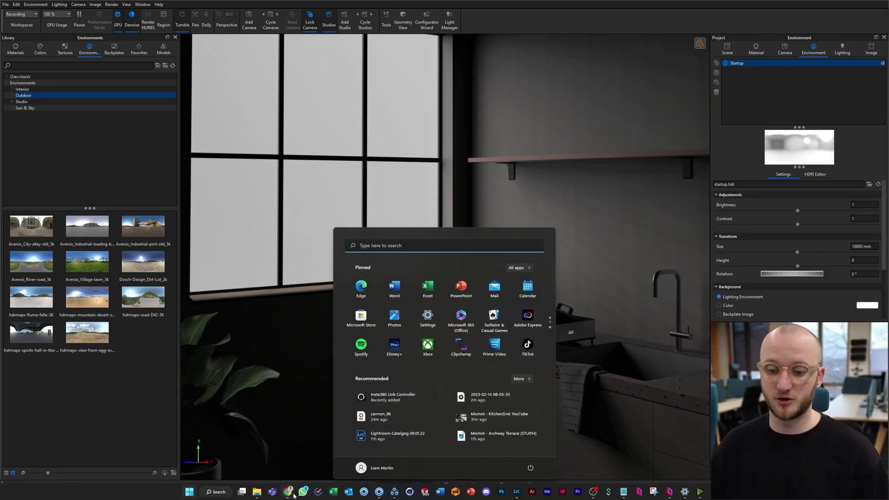
{"action": "left_click", "coordinate": [292, 493]}
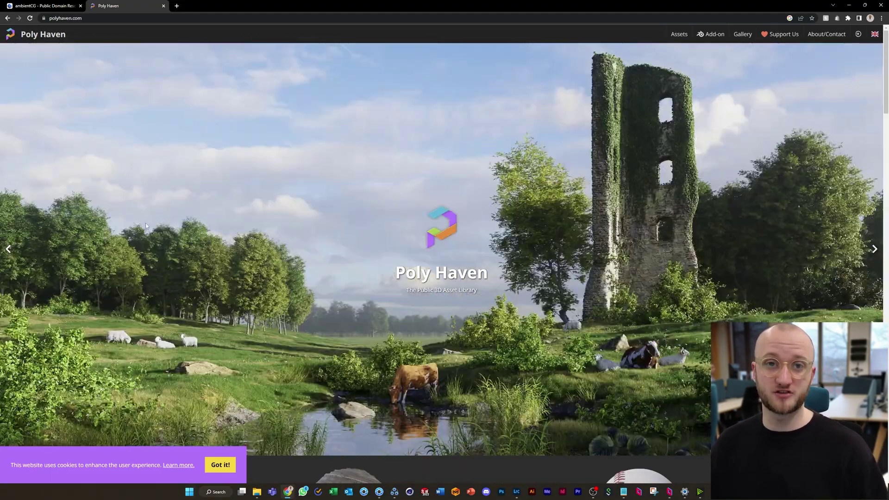
{"action": "left_click", "coordinate": [41, 7]}
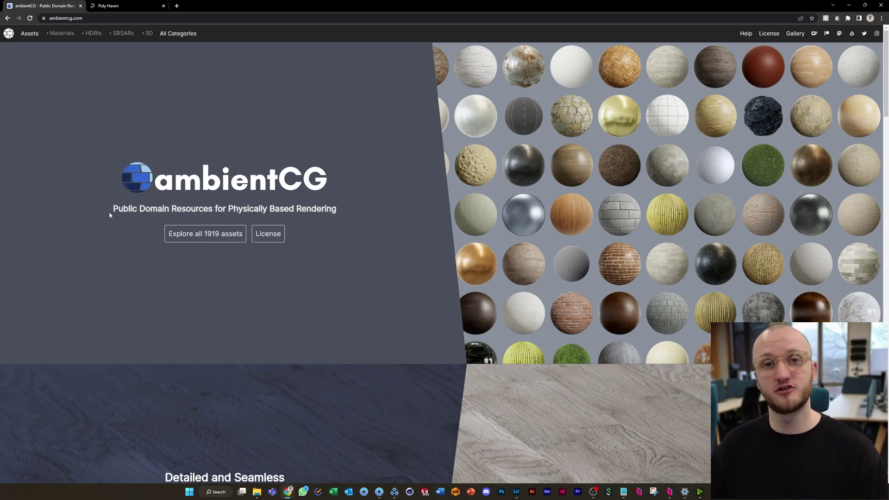
{"action": "left_click", "coordinate": [114, 6]}
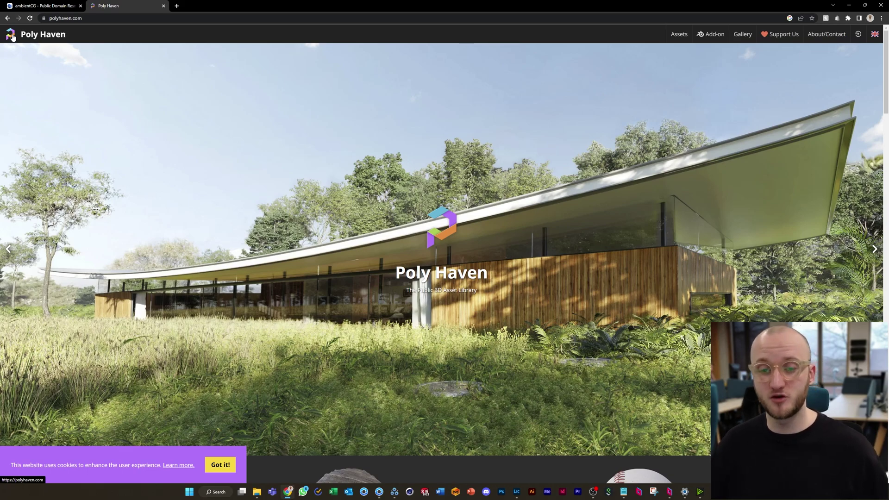
- Filter Poly Haven's HDRIs to Outdoor > Natural Light > Overcast, showing 76 results
{"action": "left_click", "coordinate": [678, 34]}
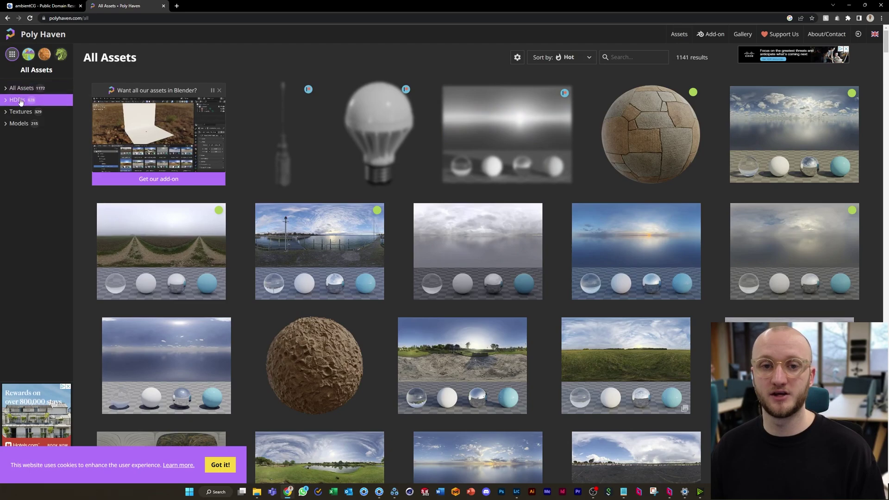
{"action": "left_click", "coordinate": [21, 101]}
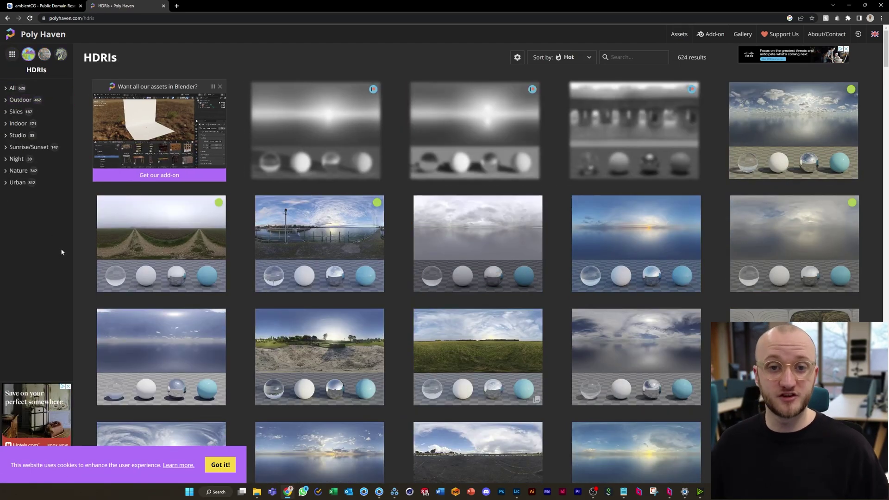
{"action": "left_click", "coordinate": [24, 100]}
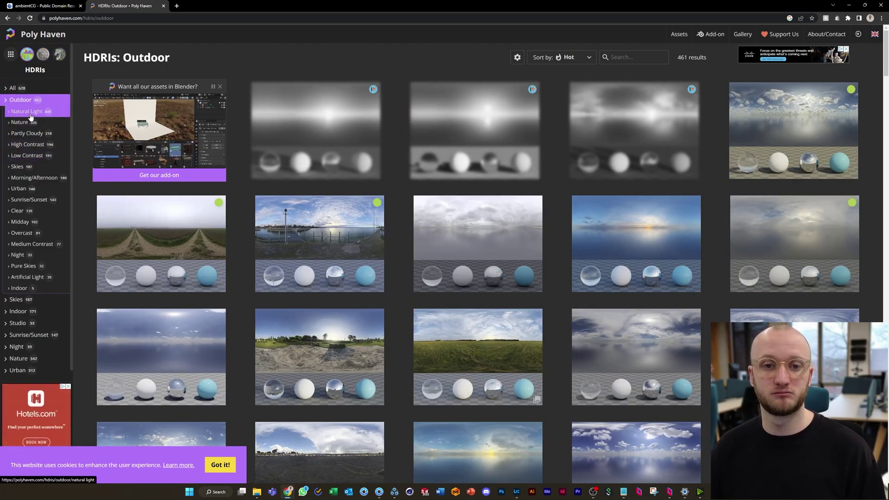
{"action": "left_click", "coordinate": [31, 116]}
{"action": "left_click", "coordinate": [32, 226]}
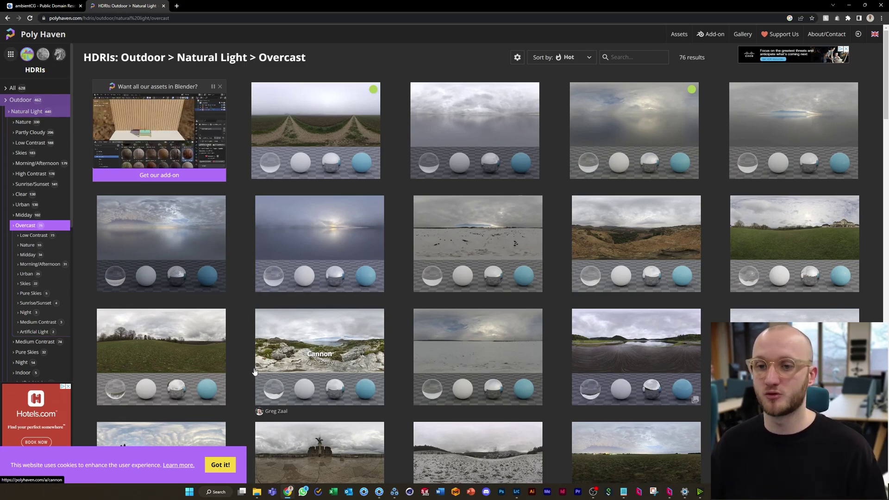
{"action": "scroll", "coordinate": [536, 295], "scroll_direction": "down", "scroll_amount": 2}
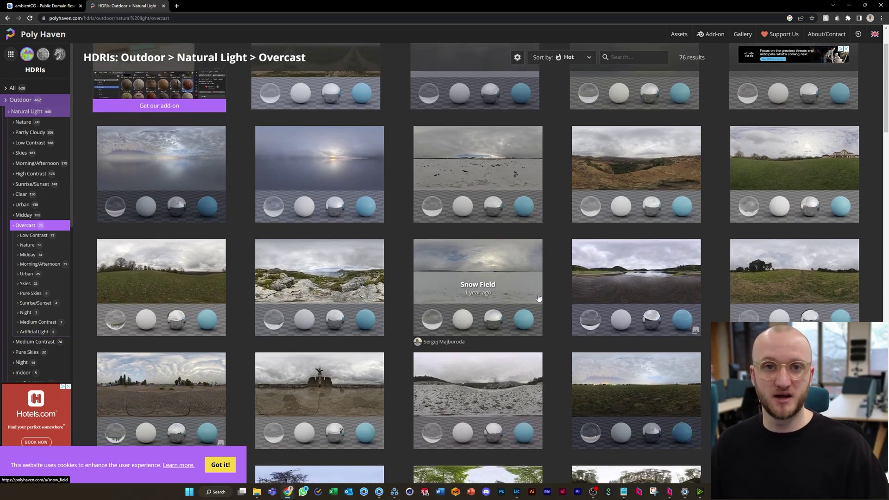
- Open the Cannon HDRI page and leave the download resolution at 8K
{"action": "left_click", "coordinate": [345, 267]}
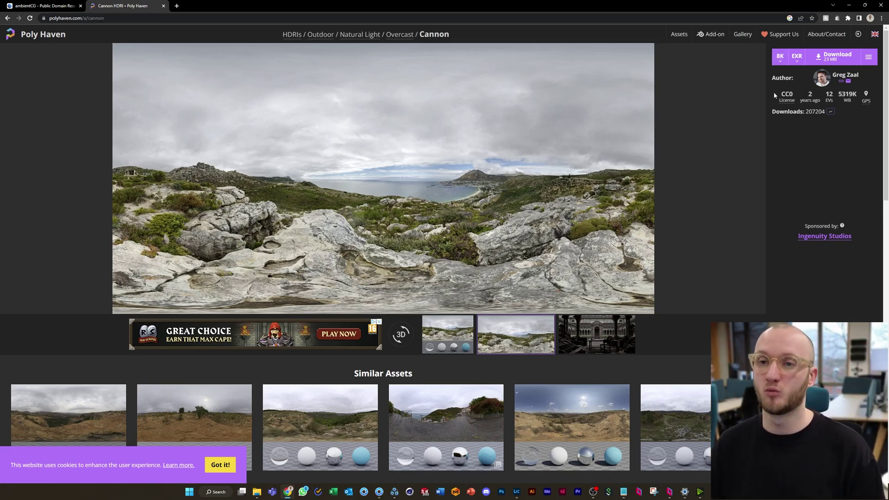
{"action": "left_click", "coordinate": [780, 56]}
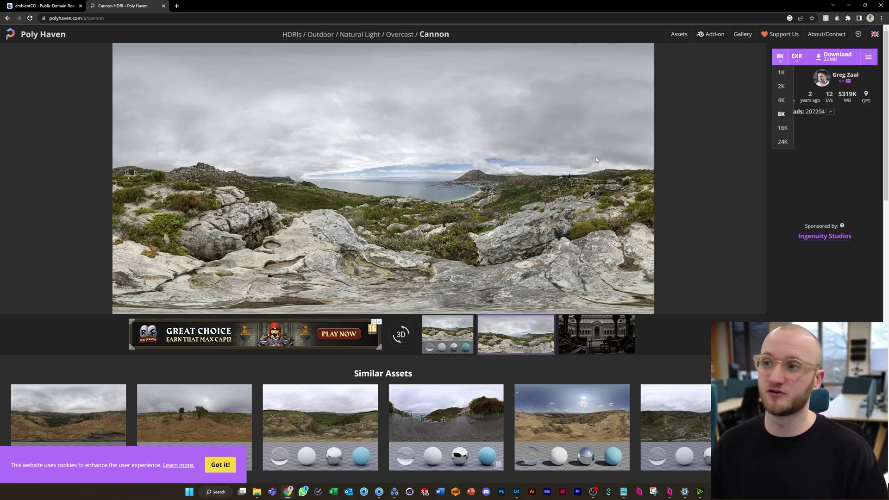
{"action": "left_click", "coordinate": [712, 173]}
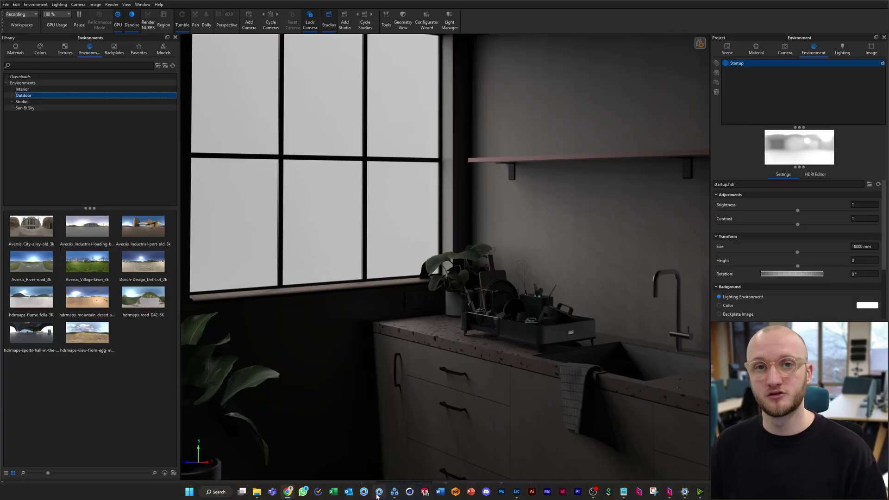
- Load cannon_8k.exr as the Startup environment's background image in the HDRI Editor
{"action": "left_click", "coordinate": [747, 65]}
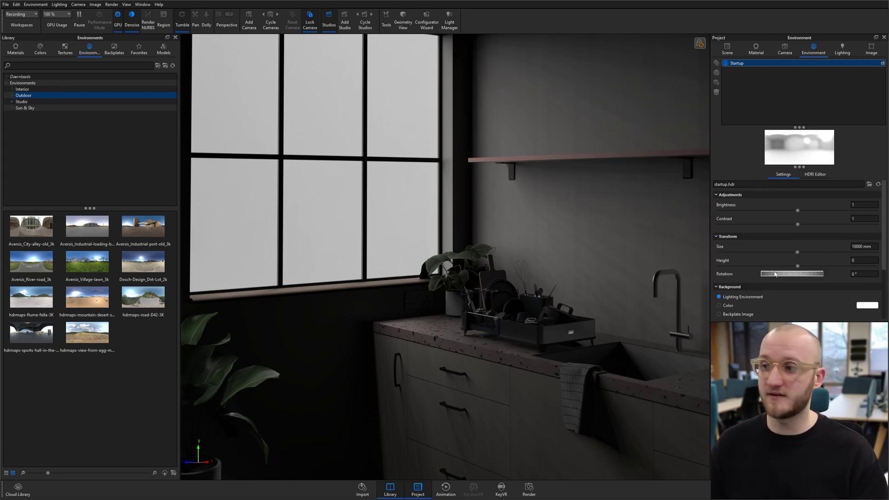
{"action": "left_click", "coordinate": [812, 175]}
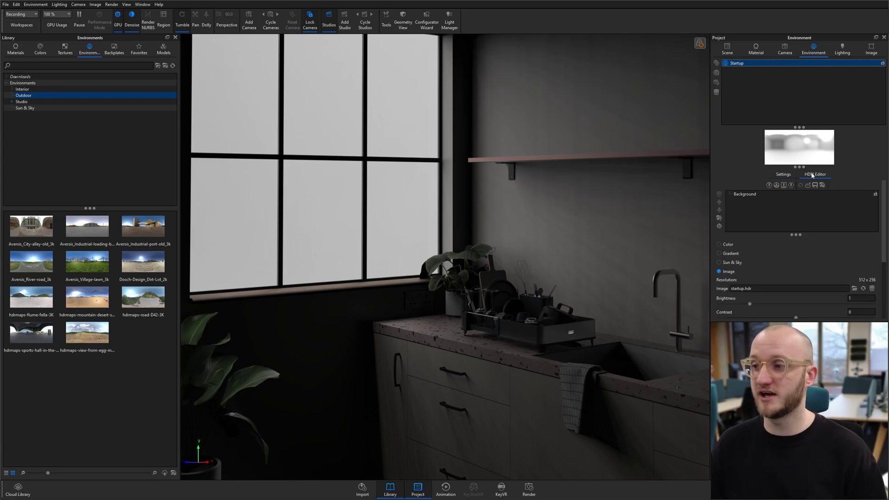
{"action": "left_click", "coordinate": [764, 194]}
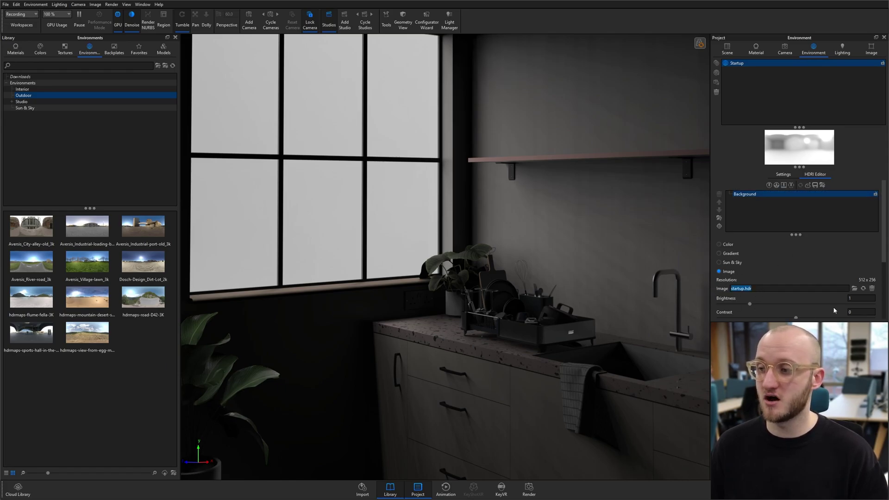
{"action": "left_click", "coordinate": [854, 288]}
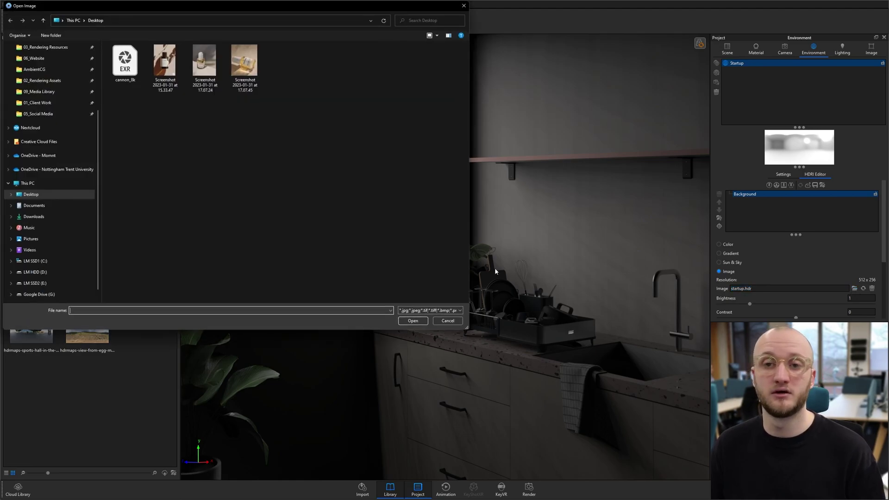
{"action": "left_click", "coordinate": [125, 62]}
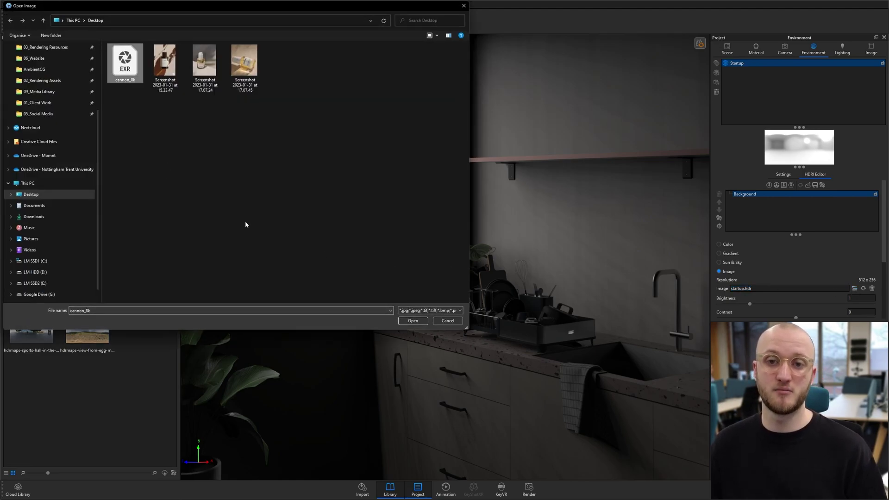
{"action": "left_click", "coordinate": [413, 320]}
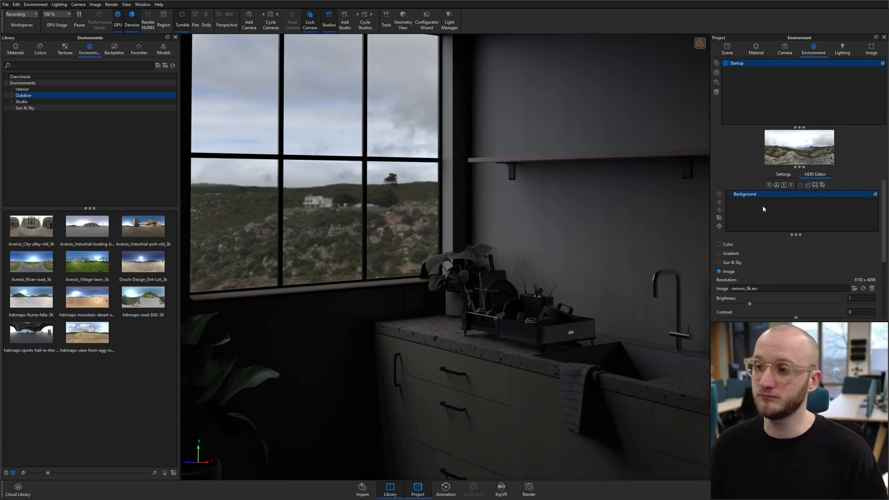
- Review the HDRI Saturation, Hue and Blur options, then go back to the environment settings
{"action": "scroll", "coordinate": [758, 194], "scroll_direction": "down", "scroll_amount": 4}
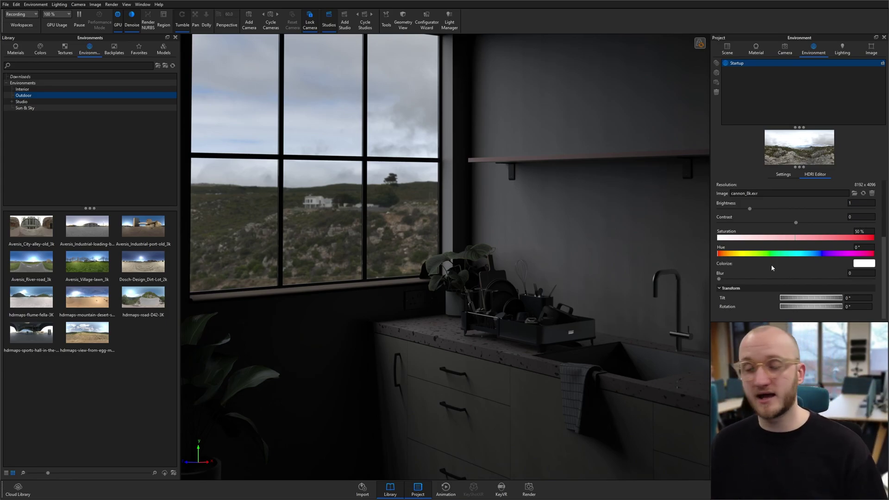
{"action": "left_click", "coordinate": [784, 175]}
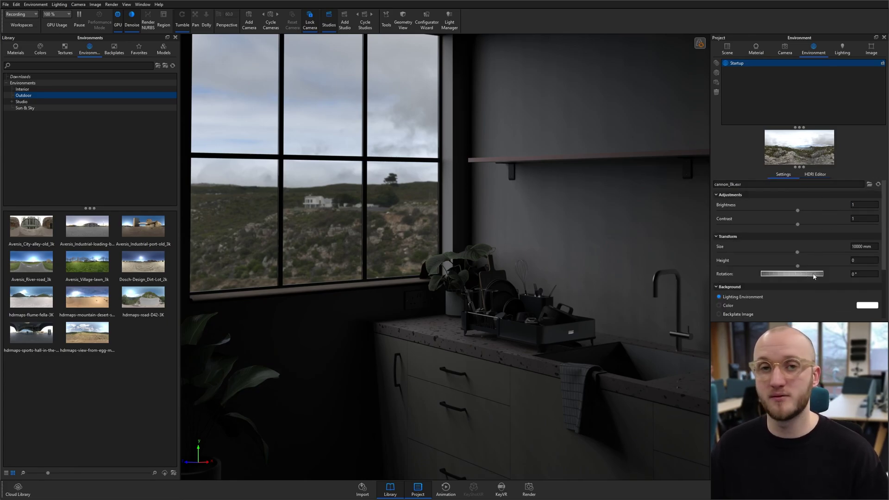
- Rotate the environment to about 288° so the coastal town shows through the window
{"action": "left_click_drag", "start_coordinate": [813, 277], "coordinate": [759, 275]}
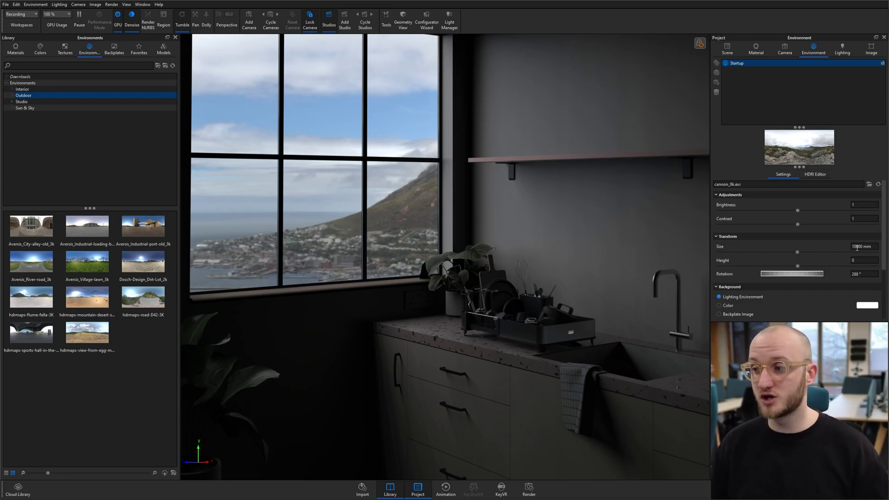
{"action": "scroll", "coordinate": [848, 255], "scroll_direction": "down", "scroll_amount": 3}
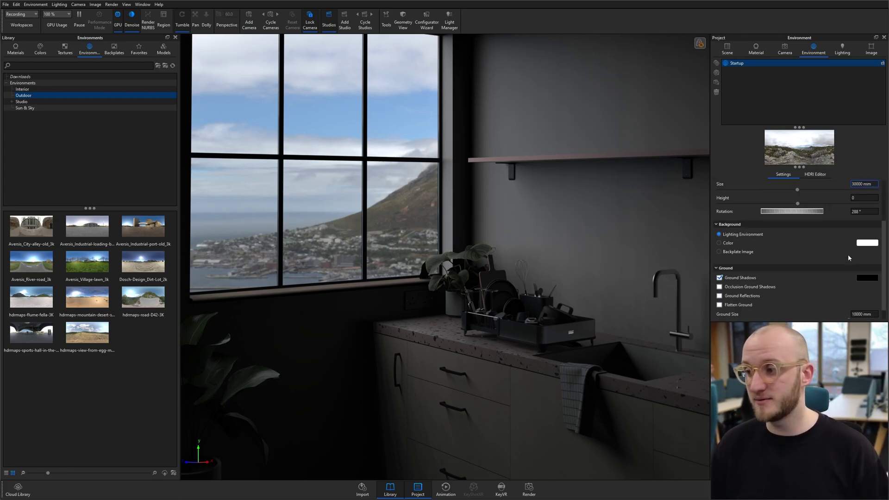
{"action": "scroll", "coordinate": [854, 283], "scroll_direction": "up", "scroll_amount": 3}
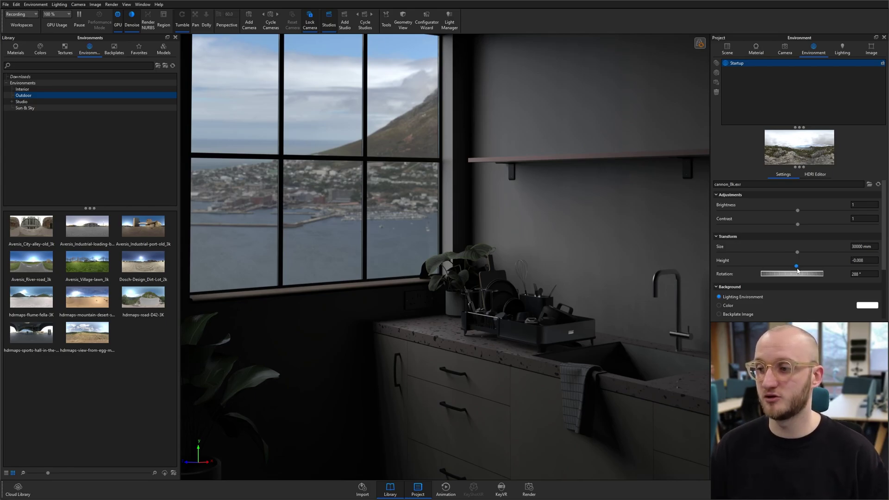
- Lower the environment height to -0.103 and check the brightness and contrast values
{"action": "left_click_drag", "start_coordinate": [797, 271], "coordinate": [789, 271]}
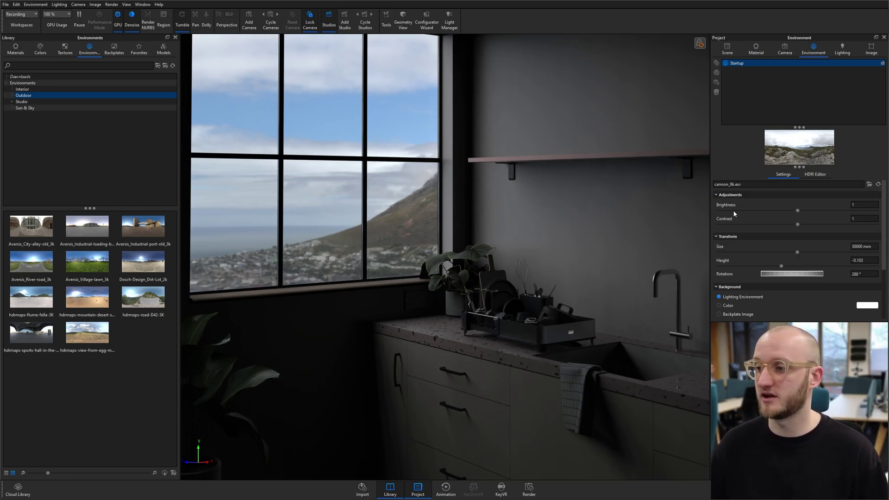
{"action": "scroll", "coordinate": [738, 193], "scroll_direction": "down", "scroll_amount": 2}
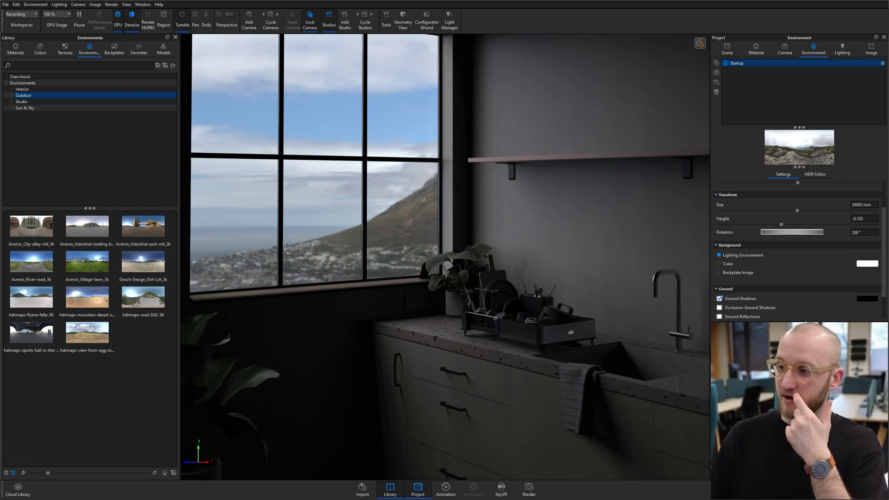
{"action": "scroll", "coordinate": [816, 302], "scroll_direction": "up", "scroll_amount": 2}
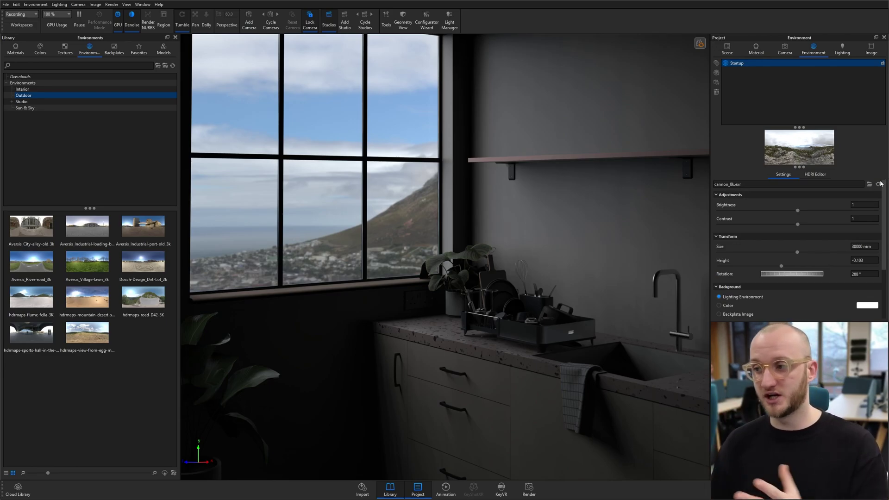
{"action": "left_click", "coordinate": [861, 204]}
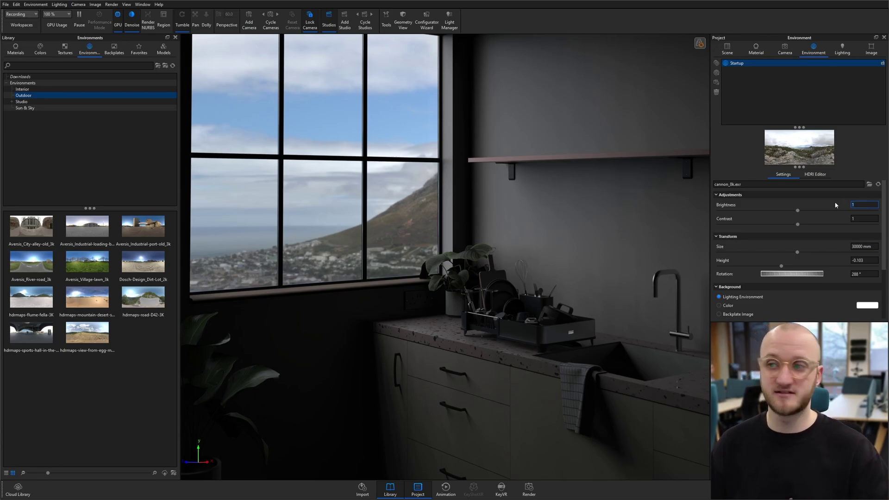
{"action": "left_click", "coordinate": [857, 219]}
{"action": "left_click", "coordinate": [843, 151]}
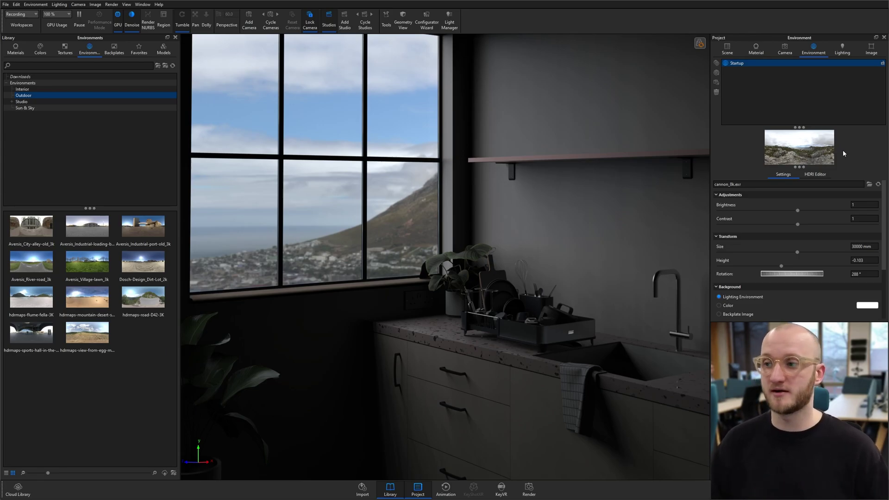
- Apply the Interior lighting preset with 30 ray bounces and 30 global illumination bounces
{"action": "left_click", "coordinate": [840, 50]}
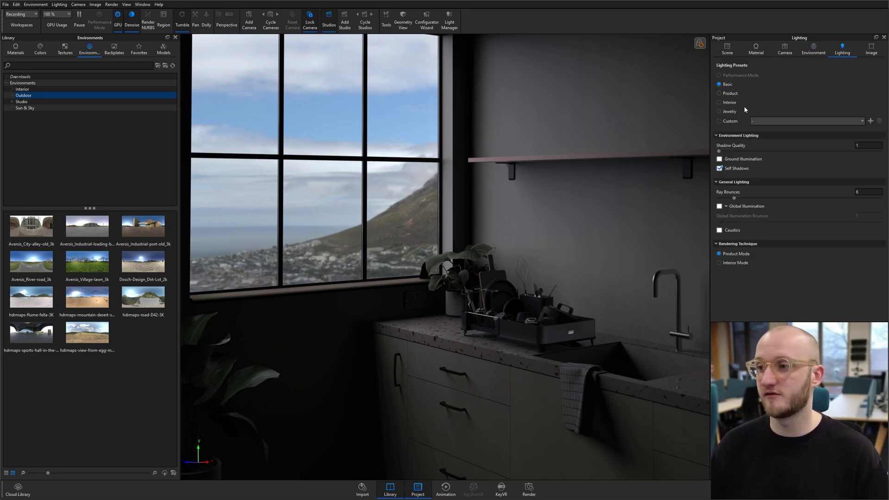
{"action": "left_click", "coordinate": [730, 102]}
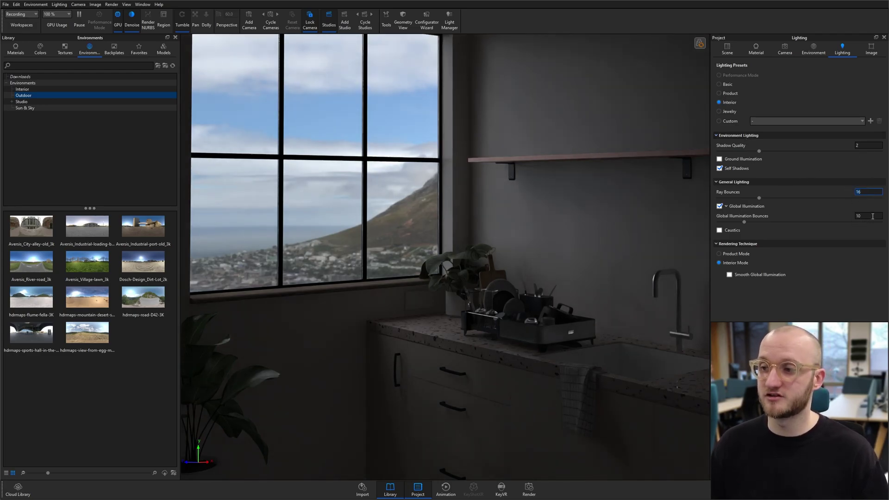
{"action": "left_click", "coordinate": [866, 192]}
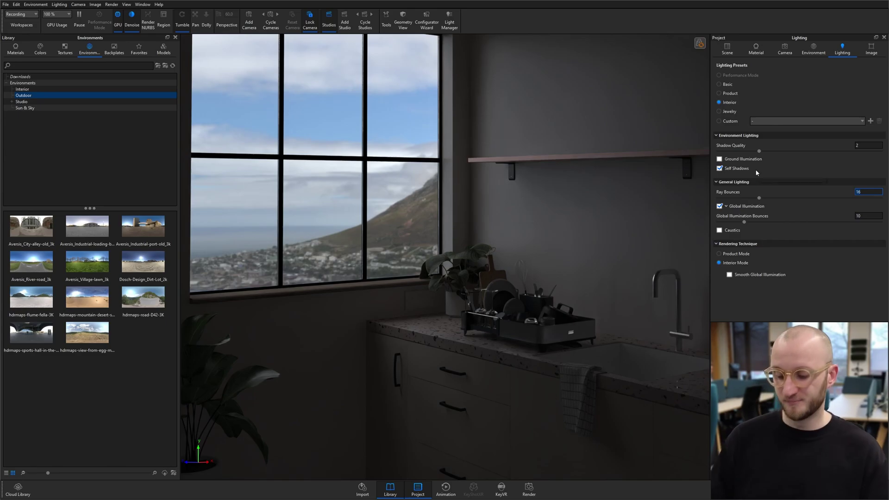
{"action": "type", "text": "30"}
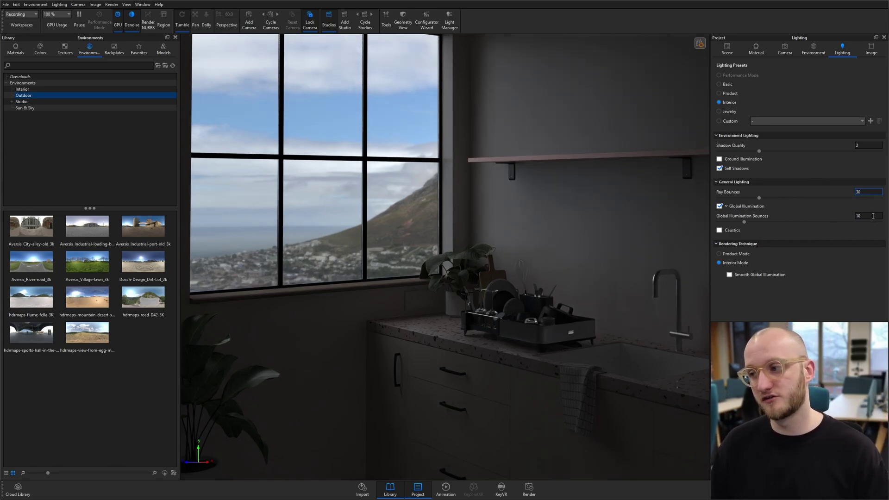
{"action": "key", "text": "Tab"}
{"action": "type", "text": "30"}
{"action": "left_click", "coordinate": [755, 302]}
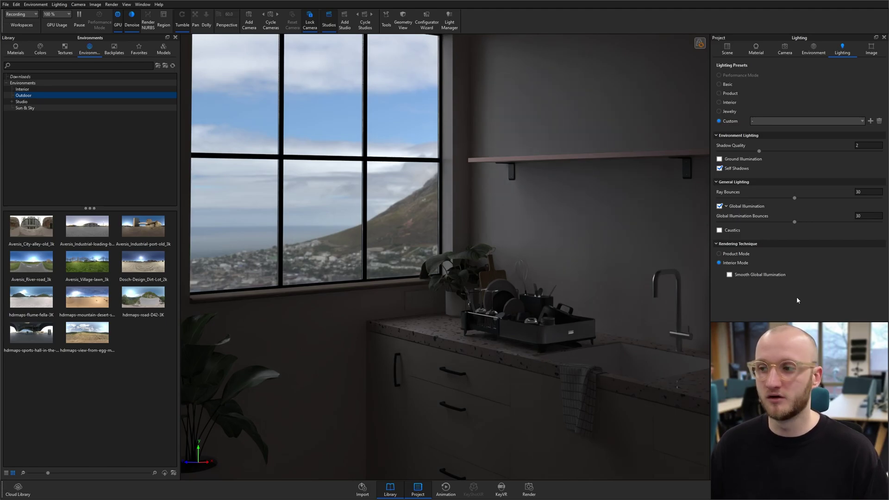
- Switch the image to Photographic tone mapping, keeping the Low Contrast response curve
{"action": "left_click", "coordinate": [872, 50]}
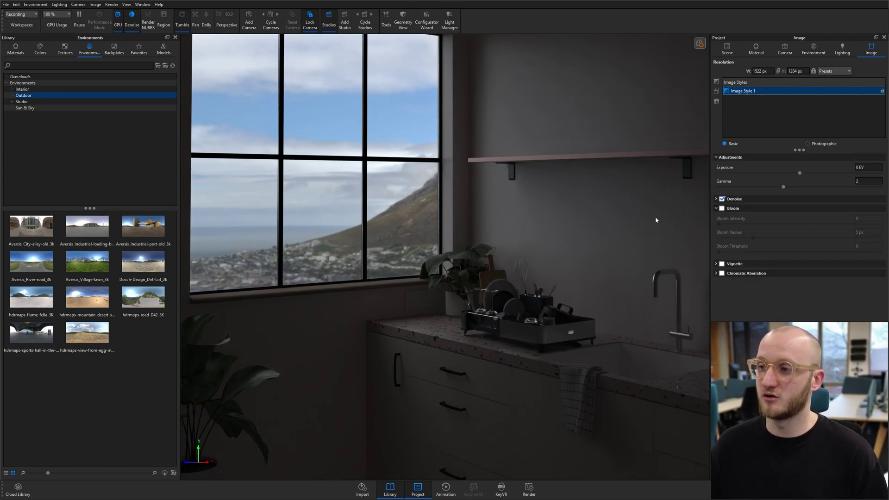
{"action": "left_click", "coordinate": [818, 144]}
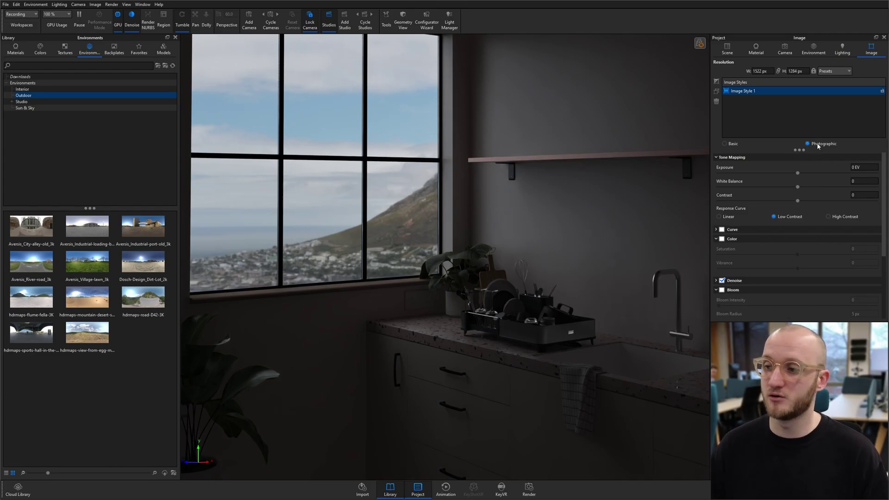
{"action": "left_click", "coordinate": [850, 218]}
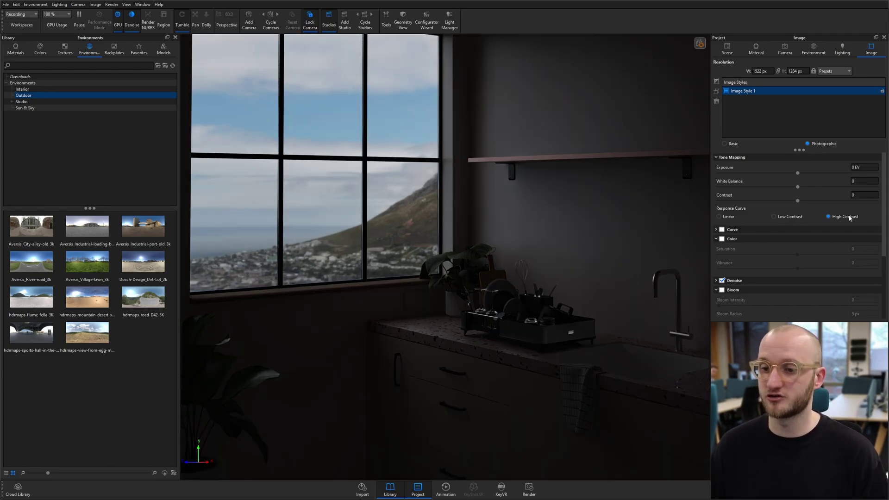
{"action": "left_click", "coordinate": [782, 218]}
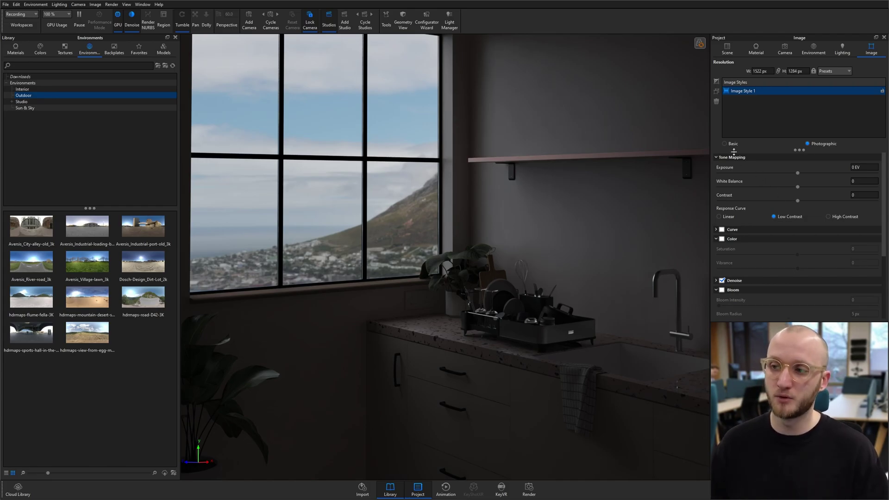
- Set exposure to about 2.772 EV, contrast 0.4 and white balance -0.434
{"action": "left_click_drag", "start_coordinate": [801, 173], "coordinate": [822, 174]}
{"action": "type", "text": "3"}
{"action": "key", "text": "Return"}
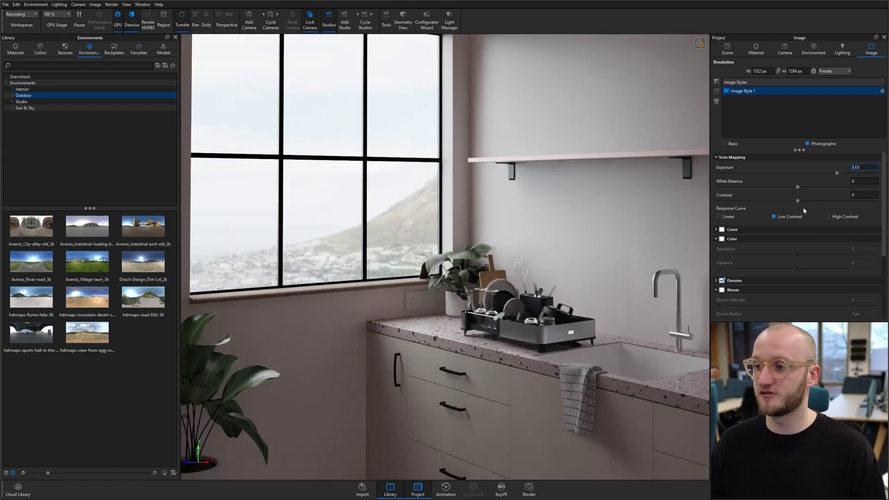
{"action": "left_click_drag", "start_coordinate": [797, 201], "coordinate": [828, 201]}
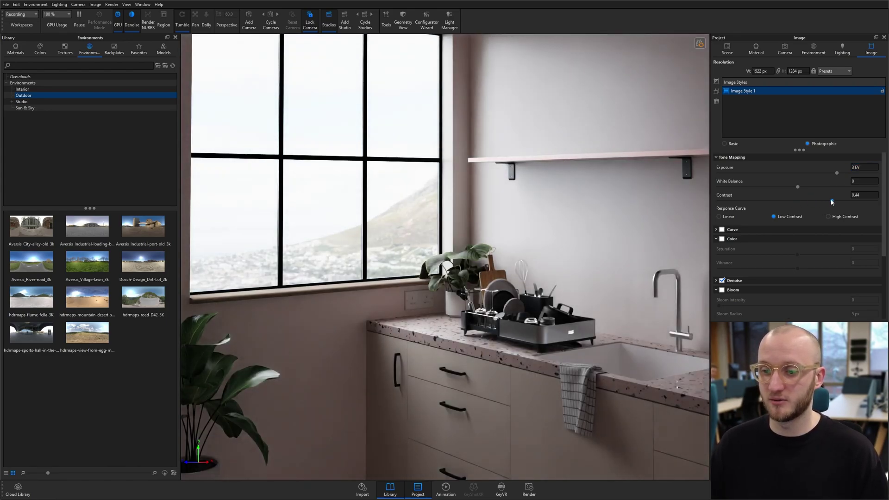
{"action": "left_click", "coordinate": [835, 175]}
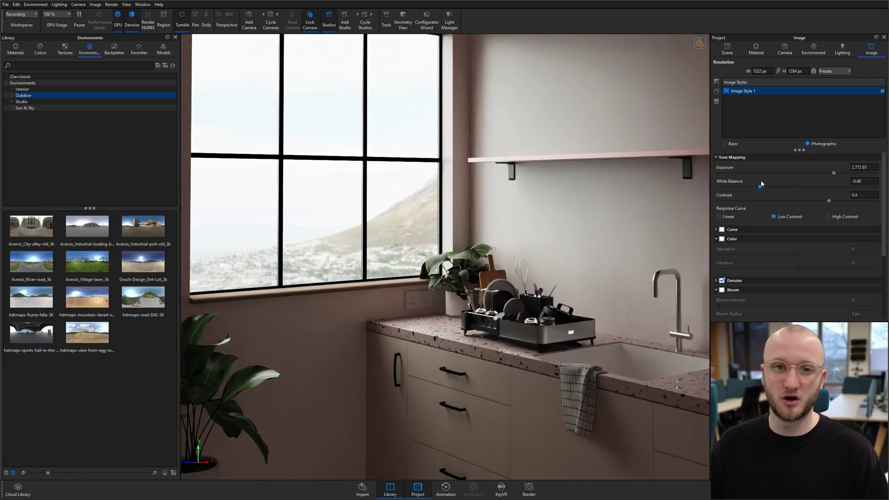
{"action": "left_click_drag", "start_coordinate": [764, 183], "coordinate": [764, 183]}
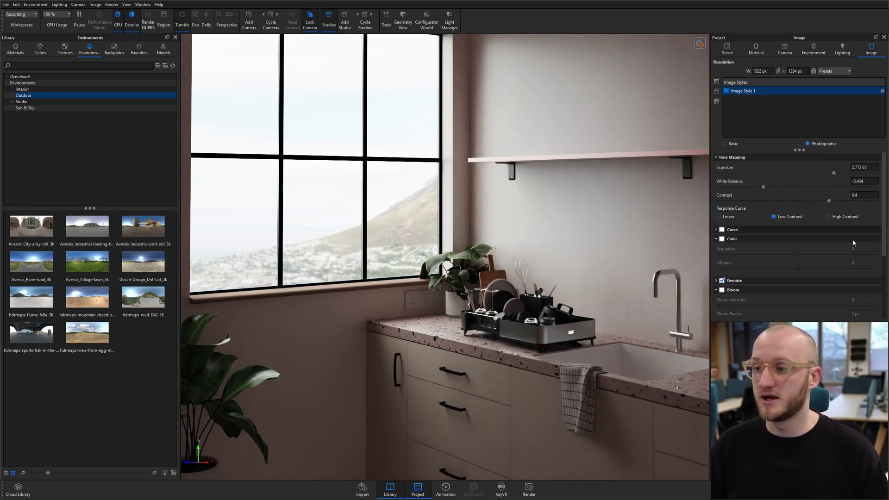
- Enable Bloom with intensity 1 and a 100 px radius
{"action": "scroll", "coordinate": [887, 253], "scroll_direction": "down", "scroll_amount": 3}
{"action": "scroll", "coordinate": [887, 252], "scroll_direction": "up", "scroll_amount": 2}
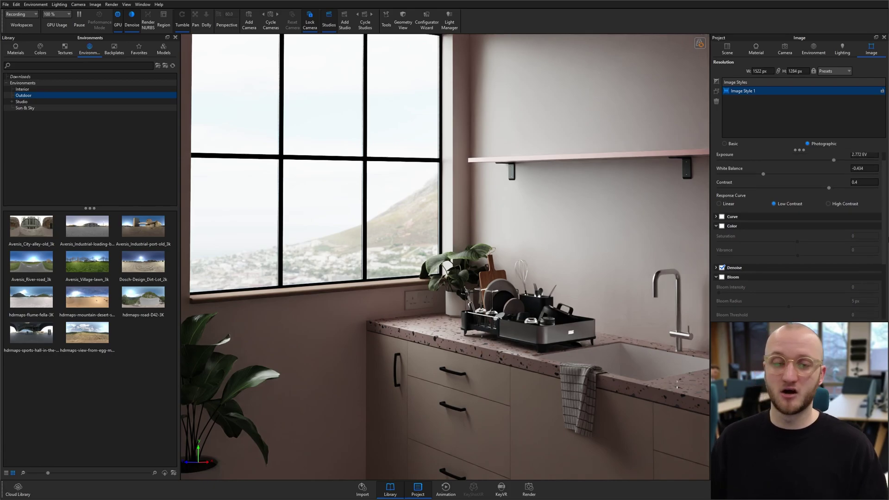
{"action": "scroll", "coordinate": [887, 252], "scroll_direction": "down", "scroll_amount": 4}
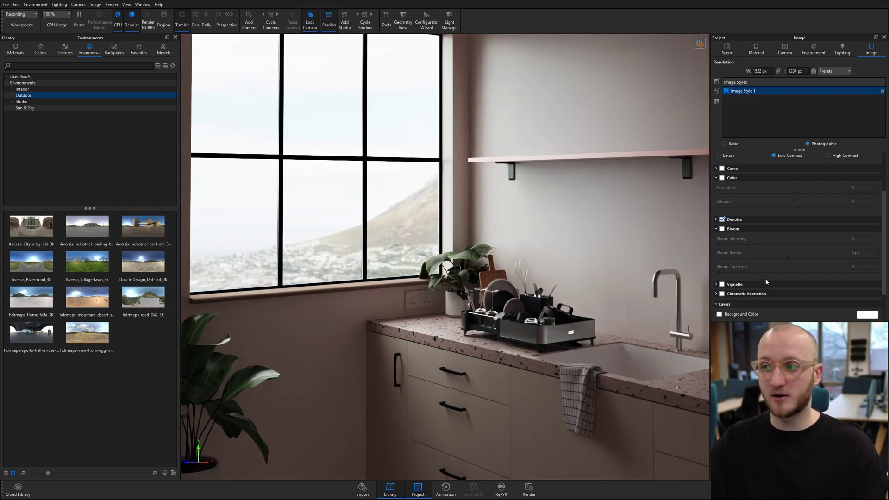
{"action": "left_click", "coordinate": [721, 229]}
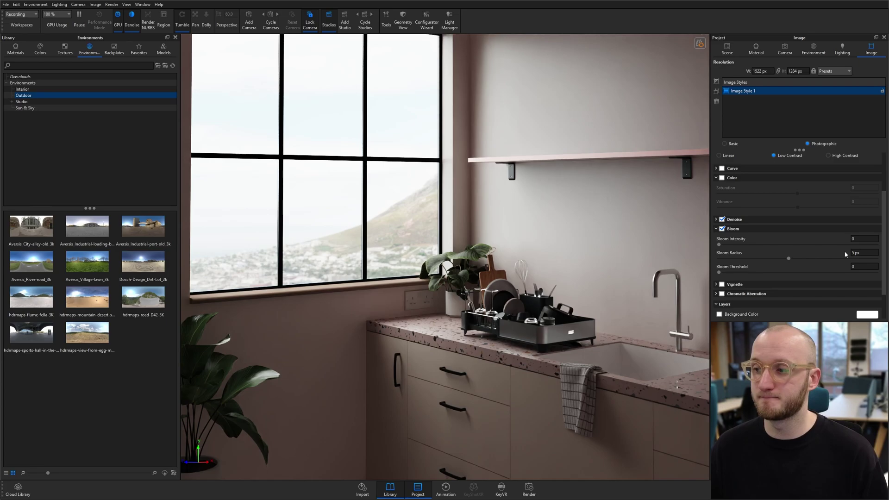
{"action": "left_click", "coordinate": [863, 239]}
{"action": "type", "text": "1"}
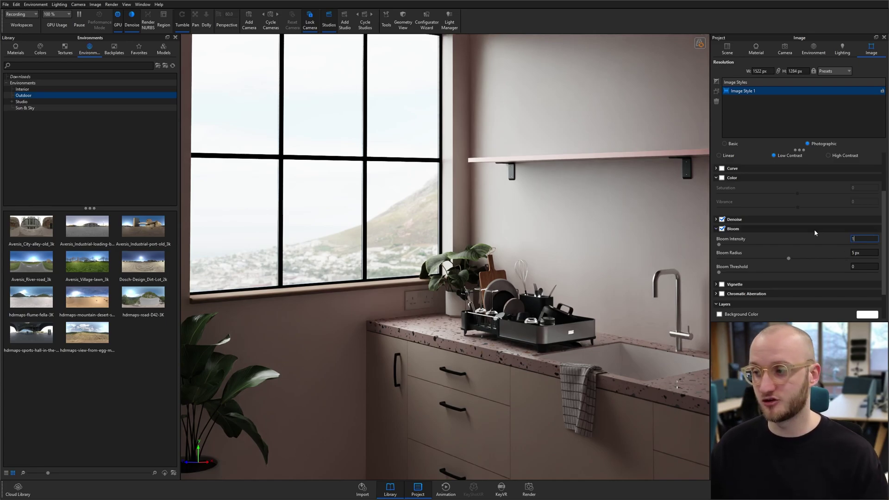
{"action": "key", "text": "Tab"}
{"action": "type", "text": "100"}
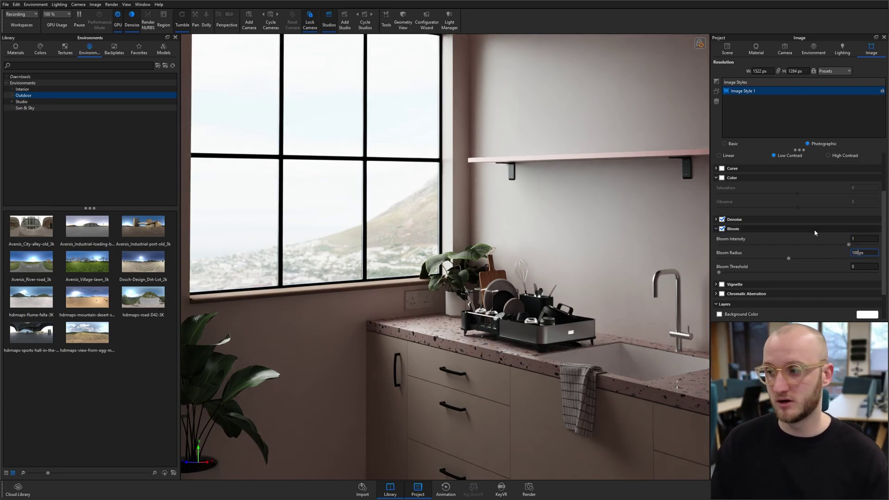
{"action": "key", "text": "Return"}
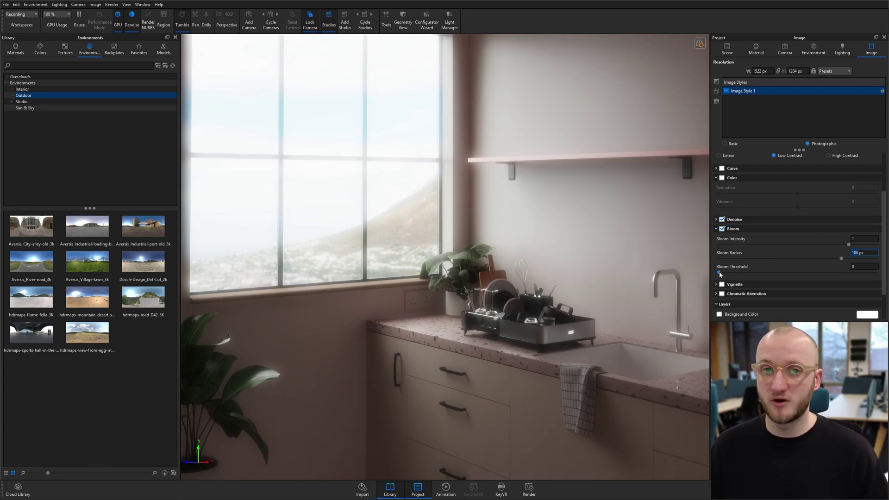
- Raise the bloom threshold to 0.26 and lower bloom intensity to 0.113
{"action": "left_click_drag", "start_coordinate": [719, 272], "coordinate": [759, 267]}
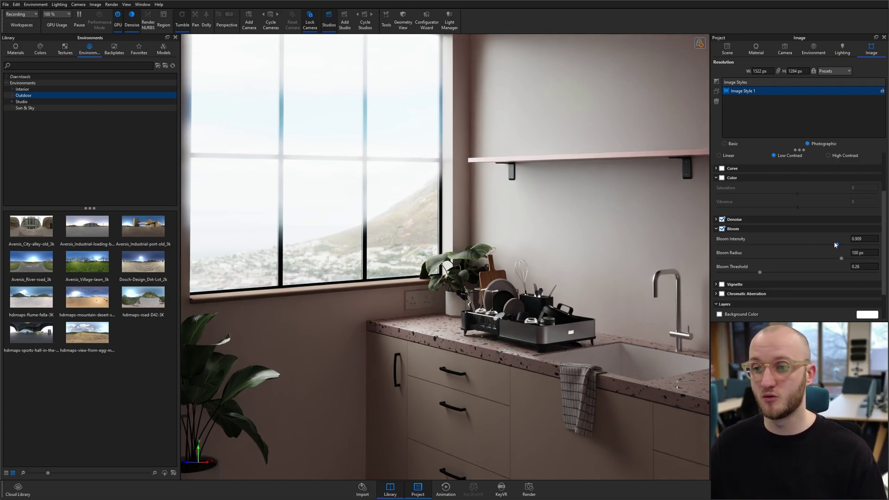
{"action": "left_click_drag", "start_coordinate": [834, 240], "coordinate": [736, 240]}
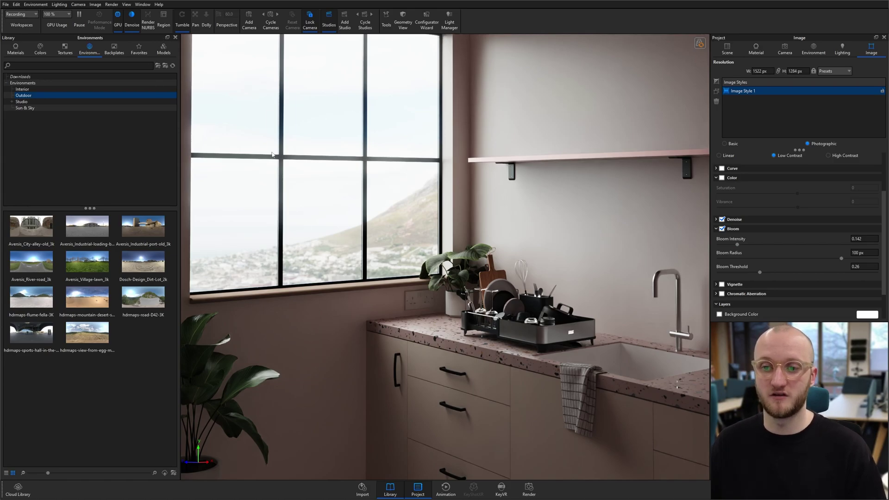
{"action": "left_click", "coordinate": [722, 229]}
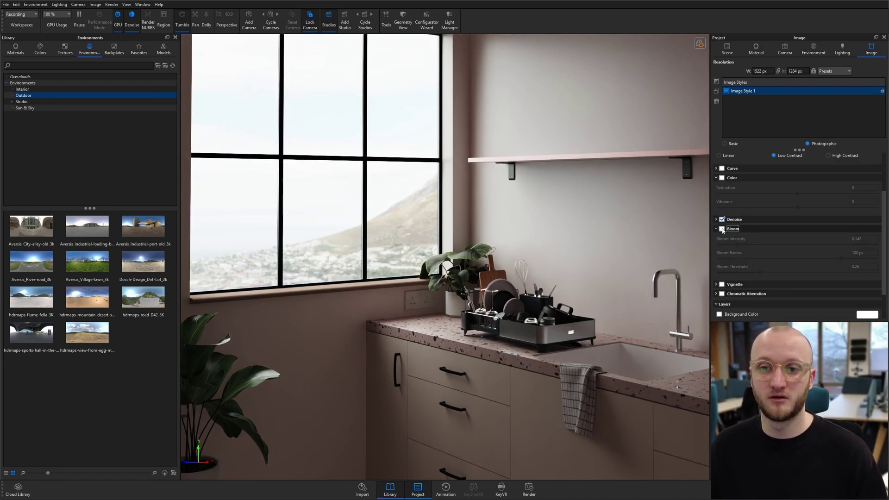
{"action": "left_click", "coordinate": [722, 229]}
{"action": "left_click_drag", "start_coordinate": [739, 245], "coordinate": [735, 248]}
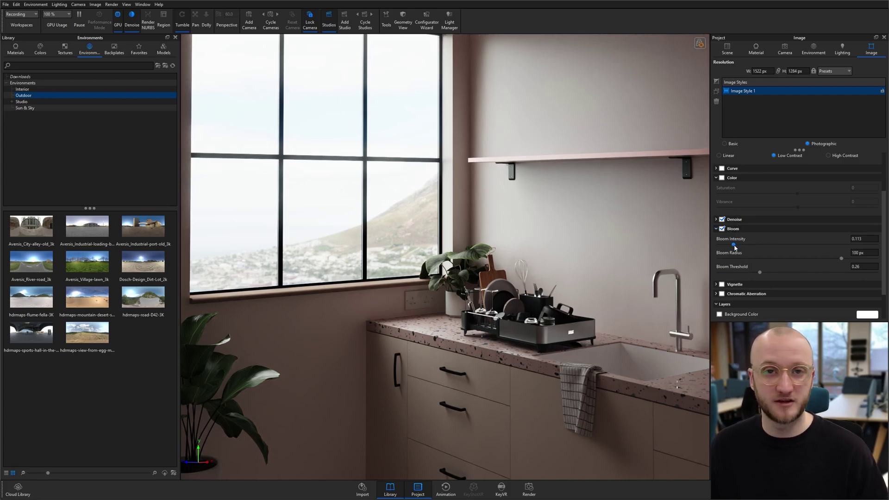